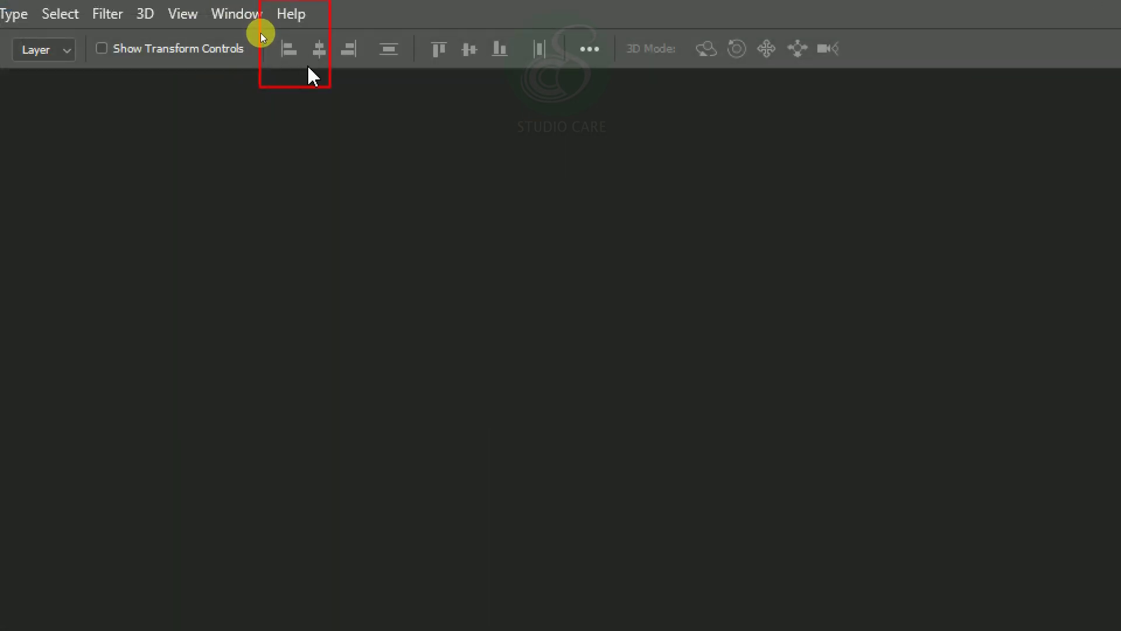
# Check the Photoshop version under Help, then load the SCPPWHITE action file from Upload - 2
pyautogui.click(298, 13)
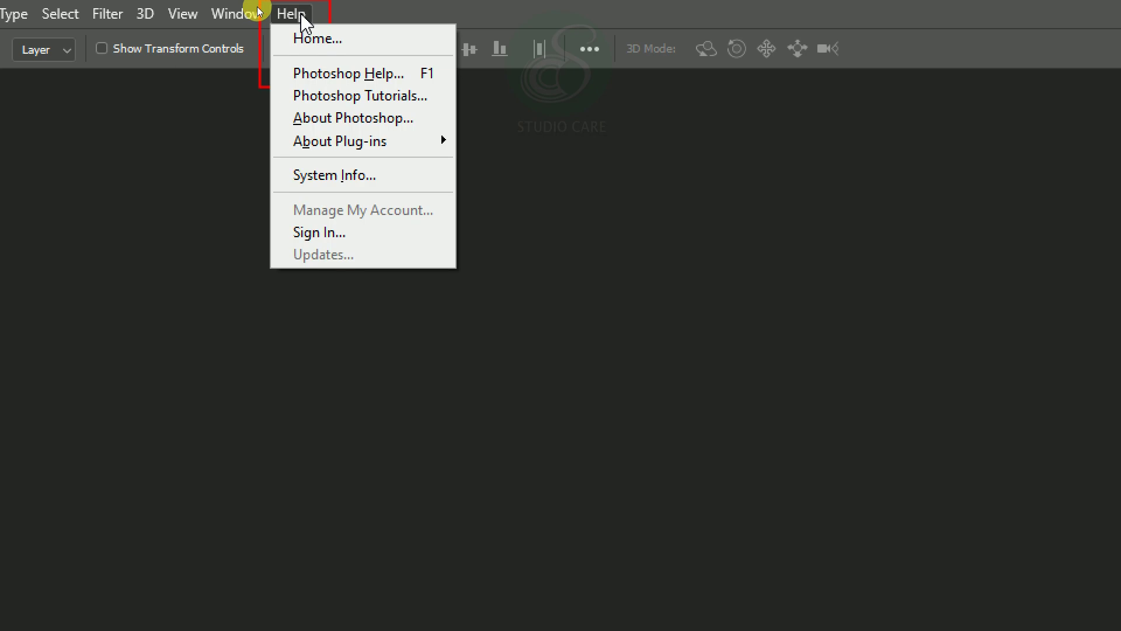
pyautogui.click(345, 119)
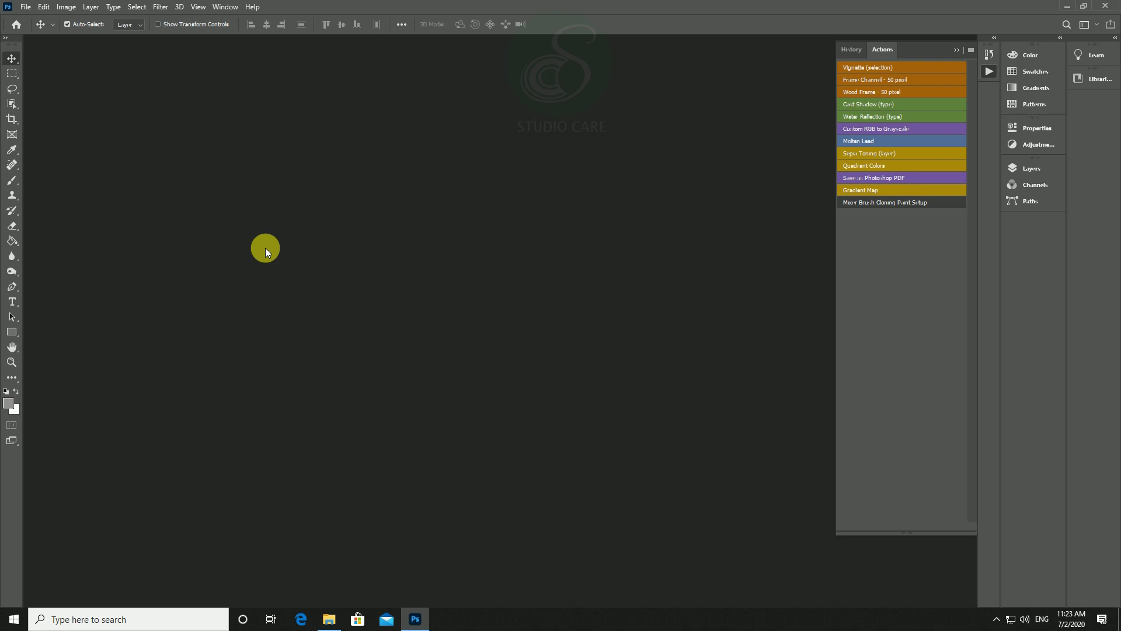
pyautogui.doubleClick(265, 251)
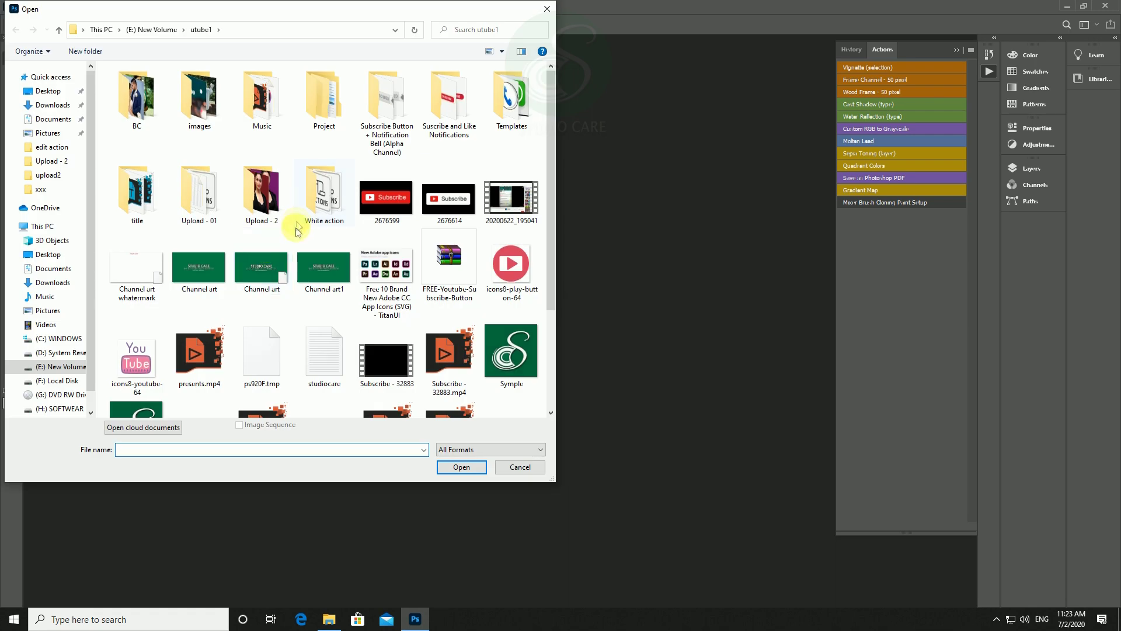
pyautogui.click(266, 202)
pyautogui.doubleClick(267, 201)
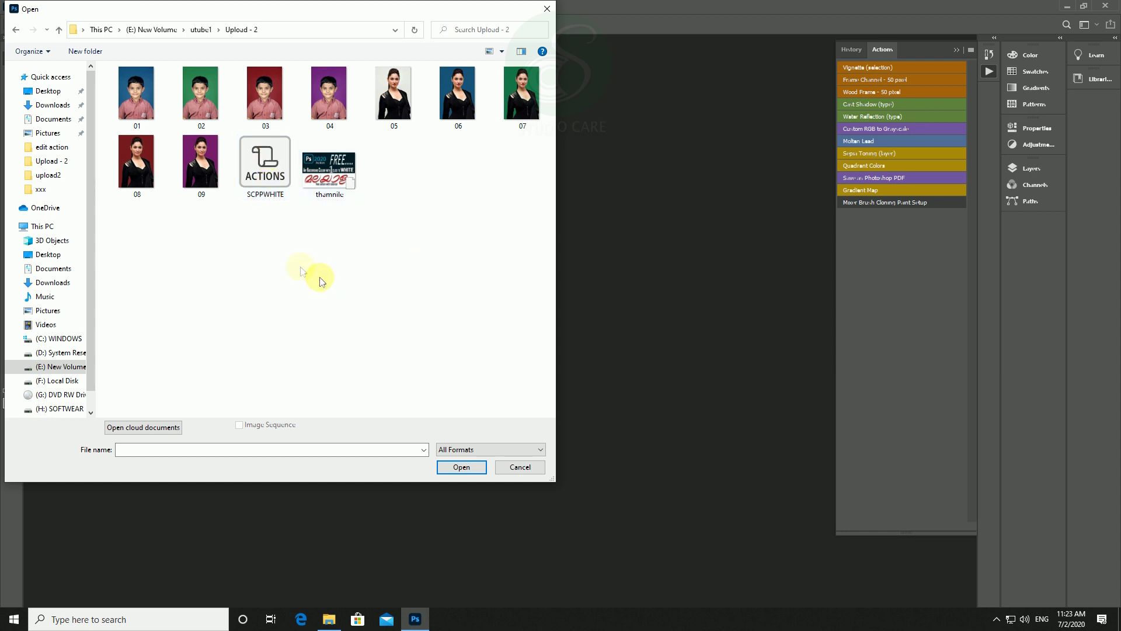
pyautogui.doubleClick(269, 173)
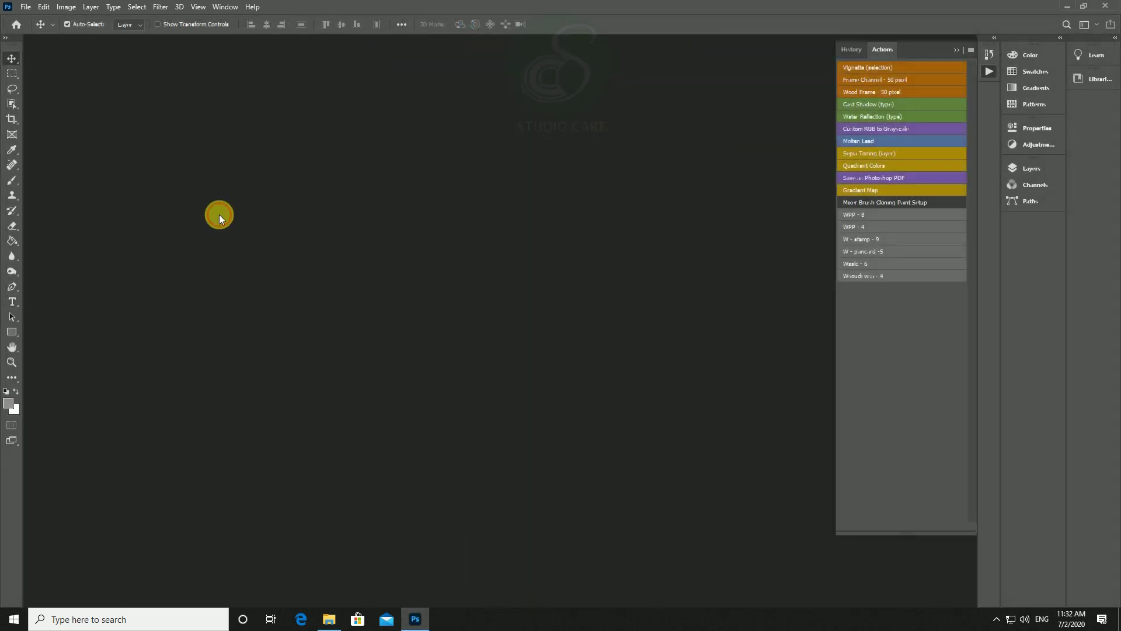
# Open the photo 06.jpg from the Upload - 2 folder
pyautogui.doubleClick(218, 215)
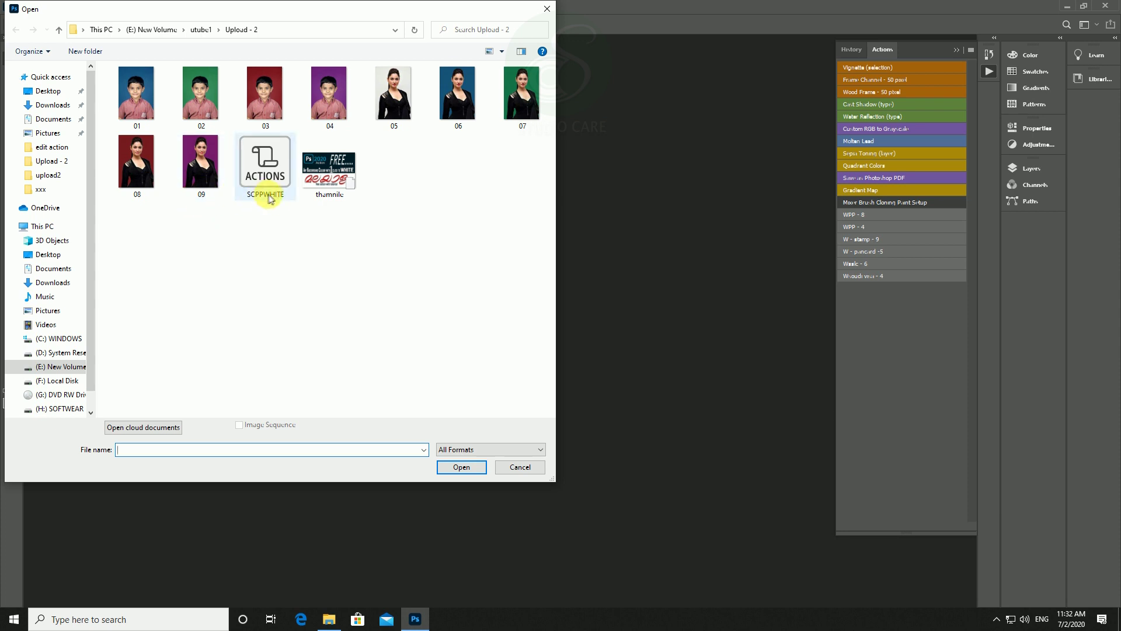
pyautogui.click(452, 95)
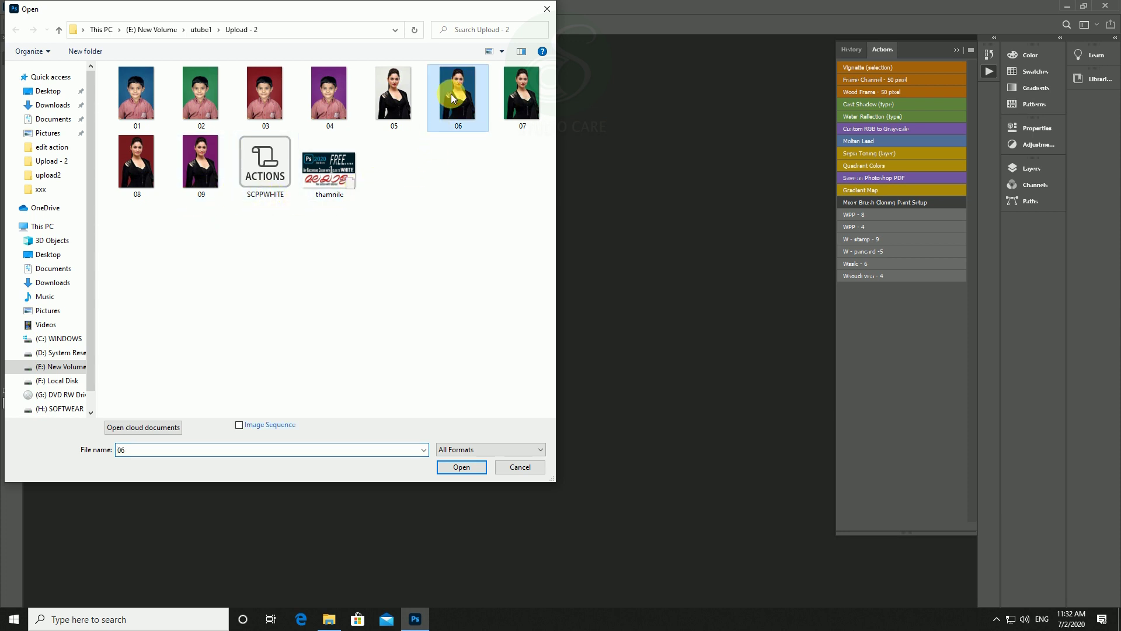
pyautogui.click(463, 467)
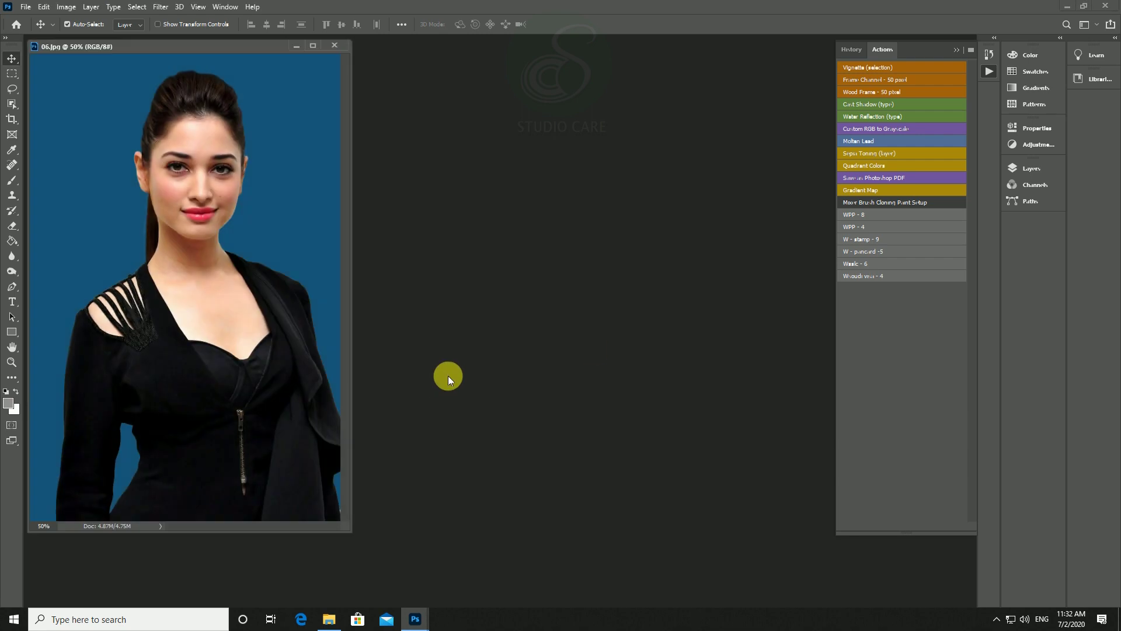
# Crop photo 06 with the 3.4 × 4.4 cm, 300 px/in preset, framing the woman's head and shoulders
pyautogui.click(12, 118)
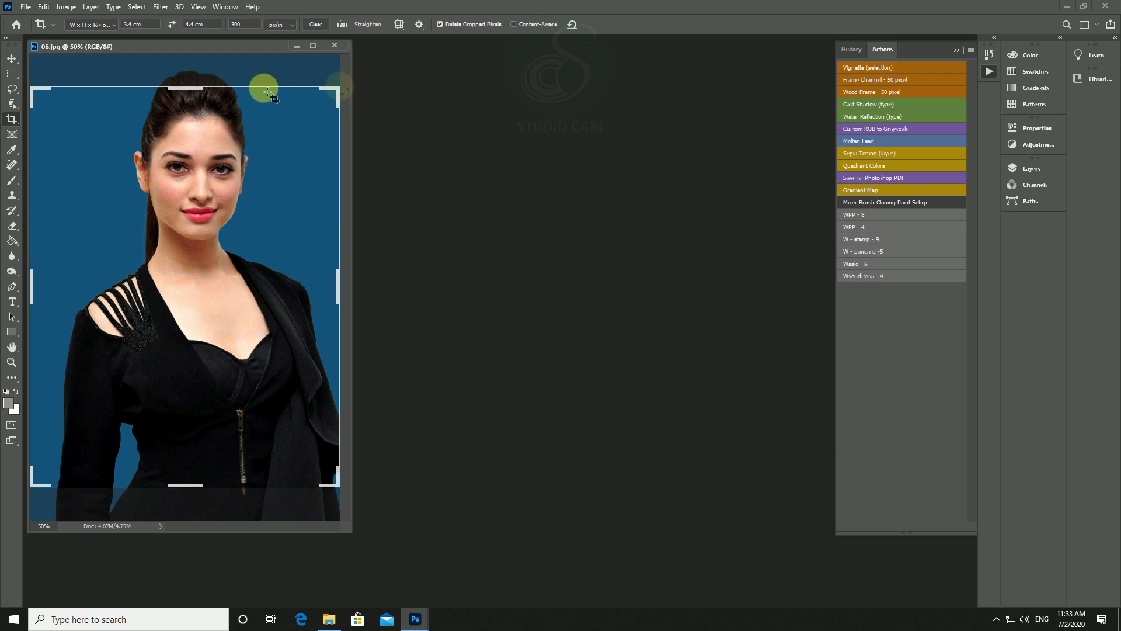
pyautogui.moveTo(337, 105); pyautogui.dragTo(324, 138)
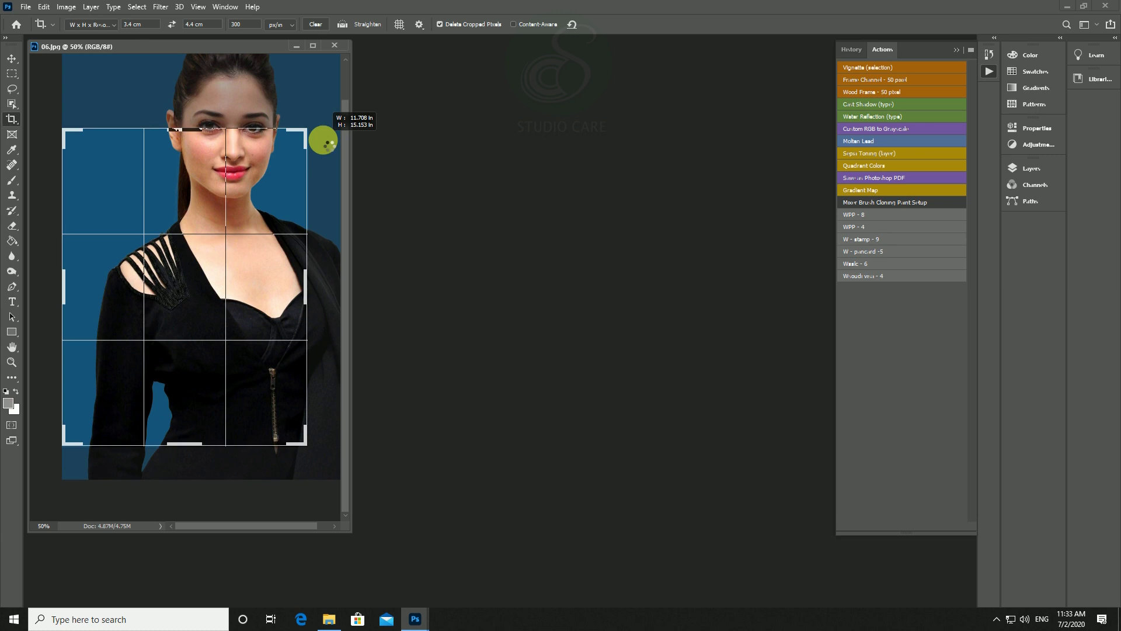
pyautogui.moveTo(270, 168); pyautogui.dragTo(227, 287)
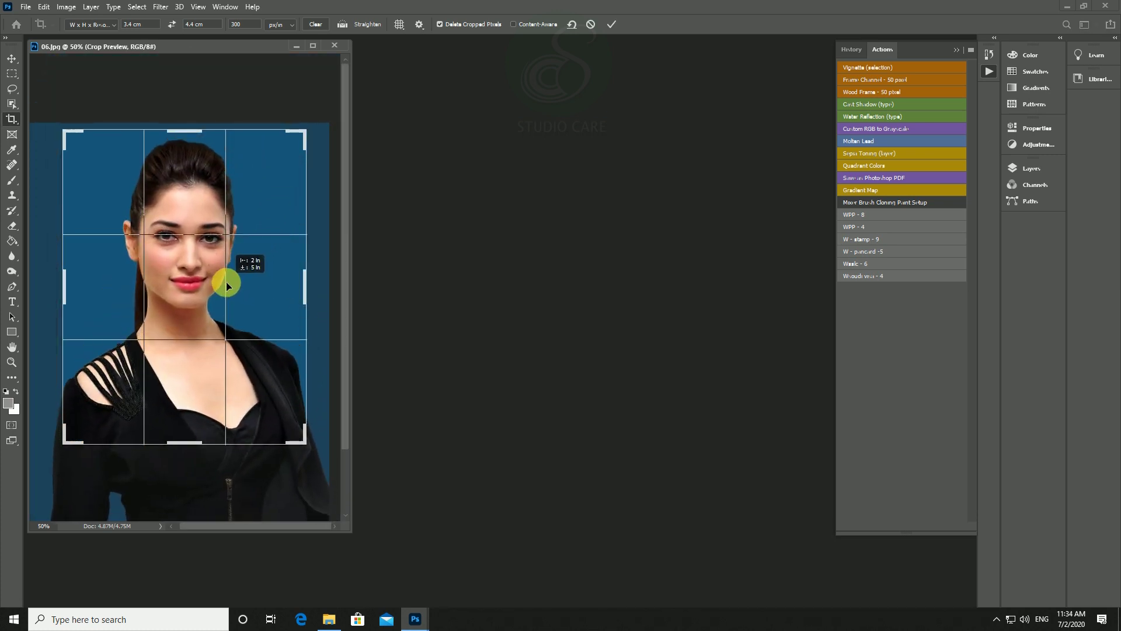
pyautogui.press('Return')
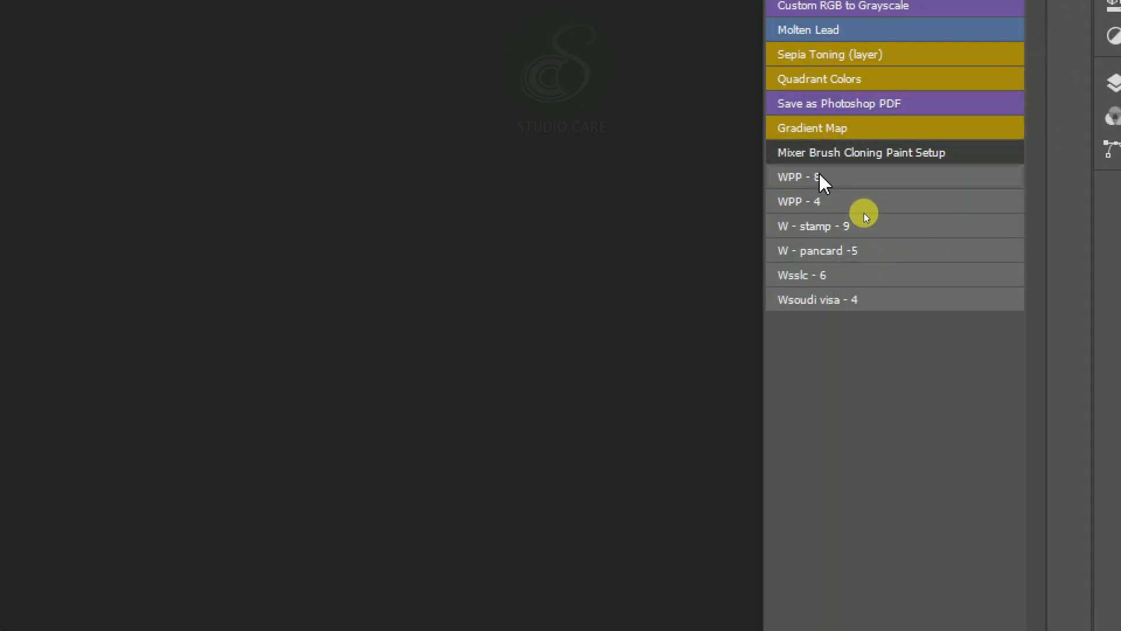
# Play the WPP - 8 action to build the eight-photo sheet Untitled-1, then move it aside
pyautogui.click(818, 173)
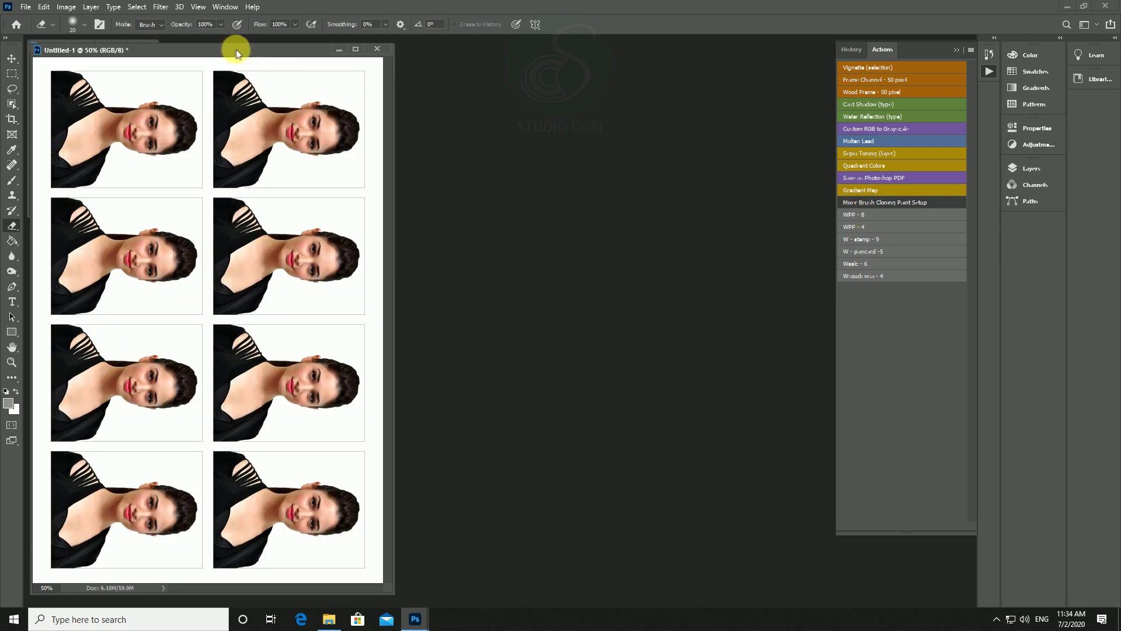
pyautogui.moveTo(234, 49); pyautogui.dragTo(402, 45)
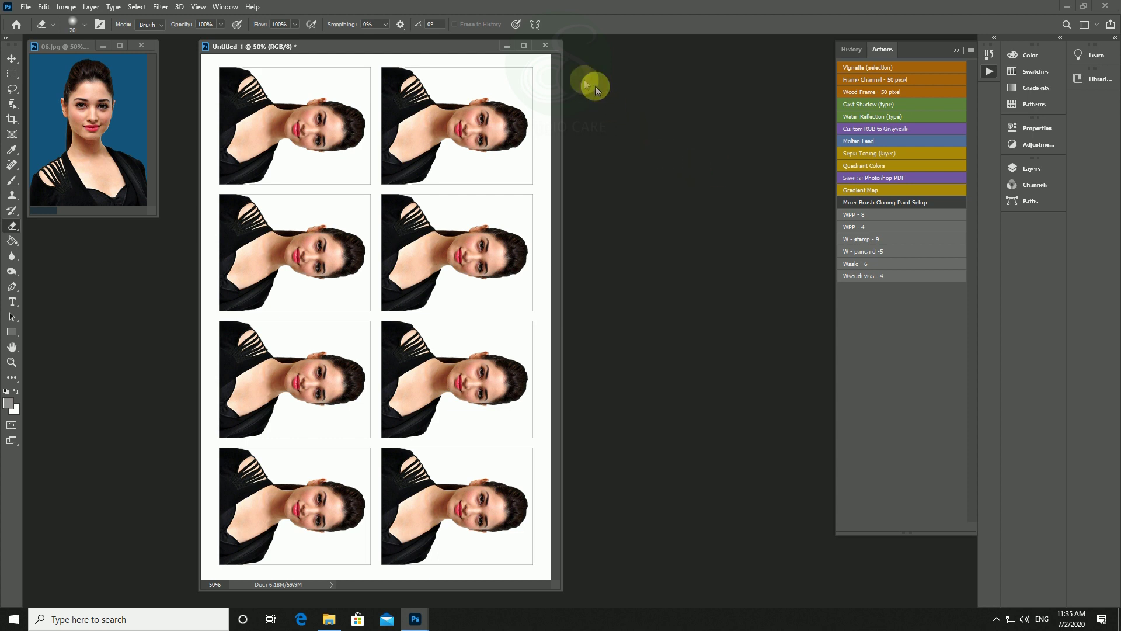
# Close Untitled-1 and 06.jpg, declining to save either
pyautogui.click(545, 47)
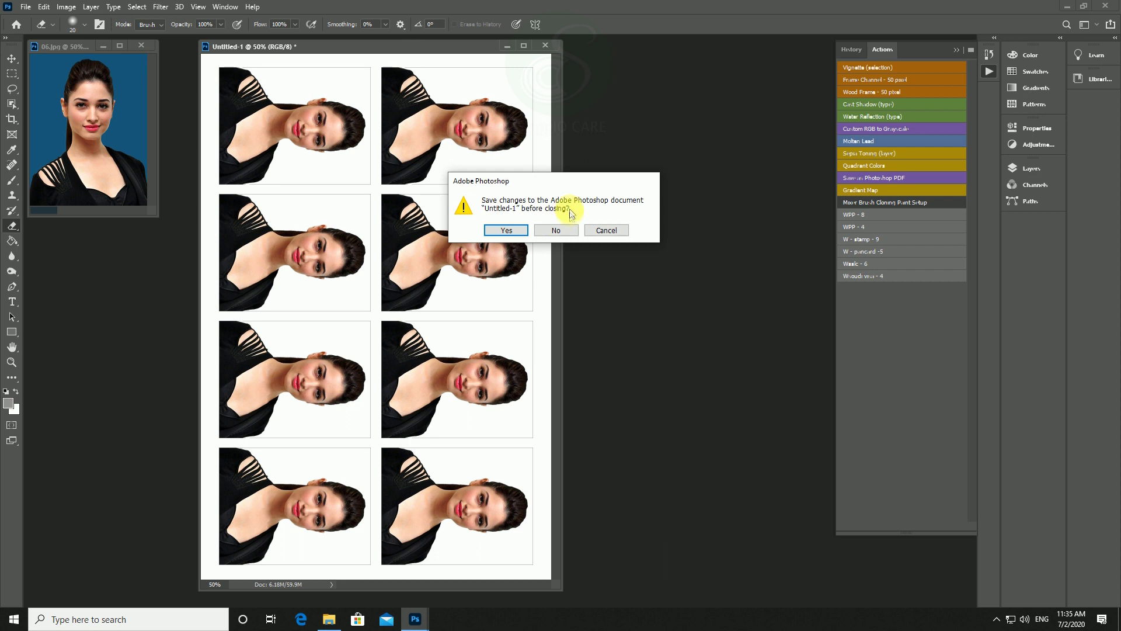
pyautogui.click(552, 229)
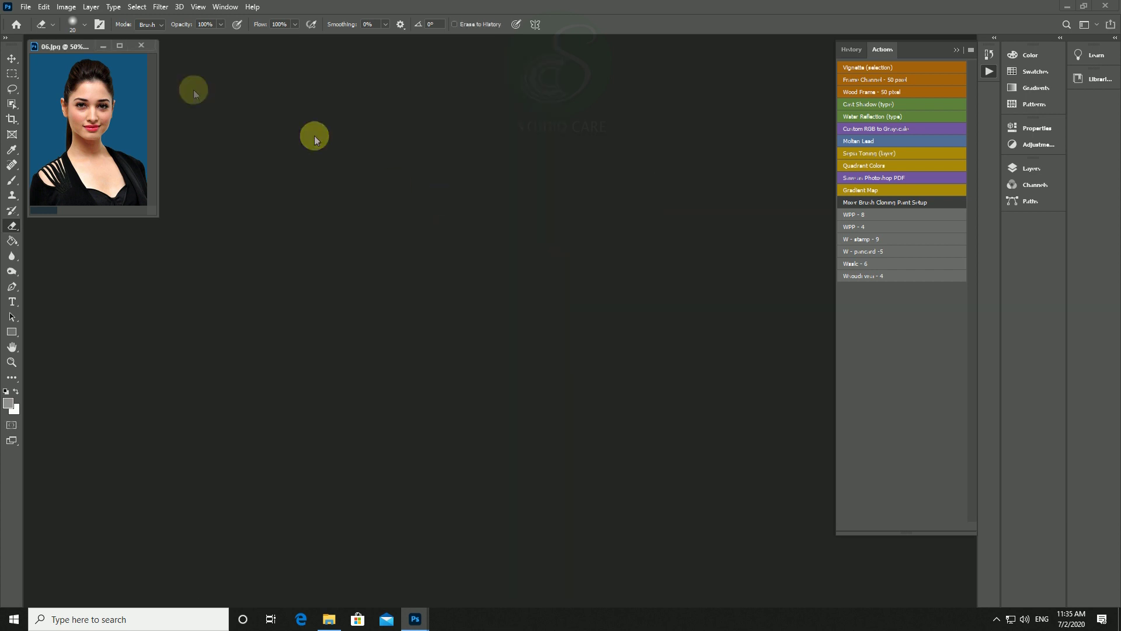
pyautogui.click(142, 46)
pyautogui.click(559, 231)
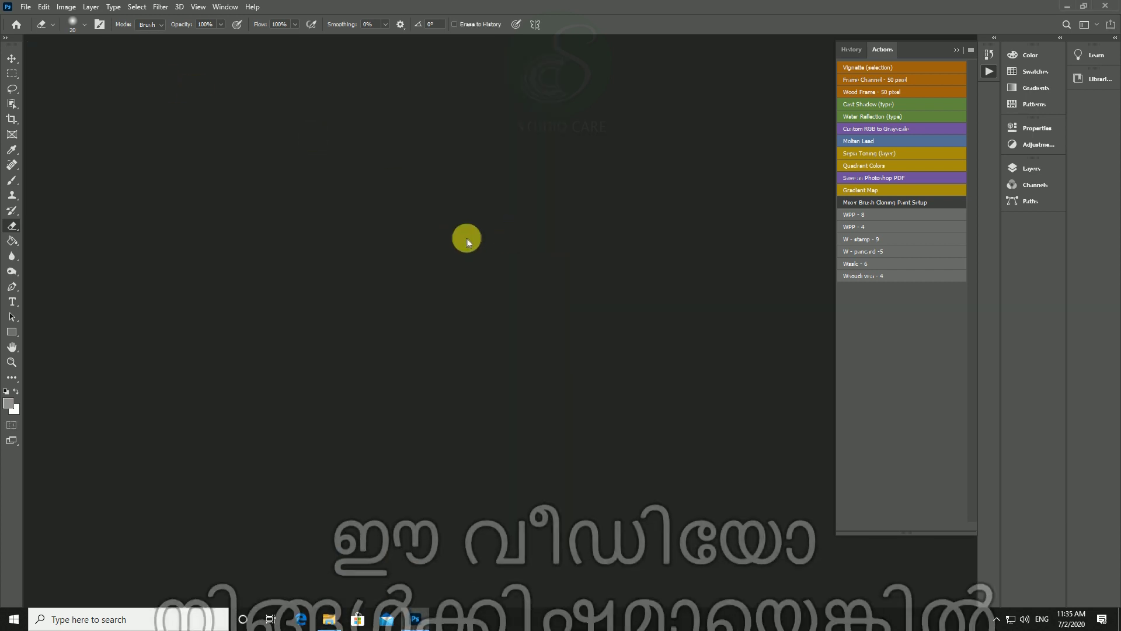